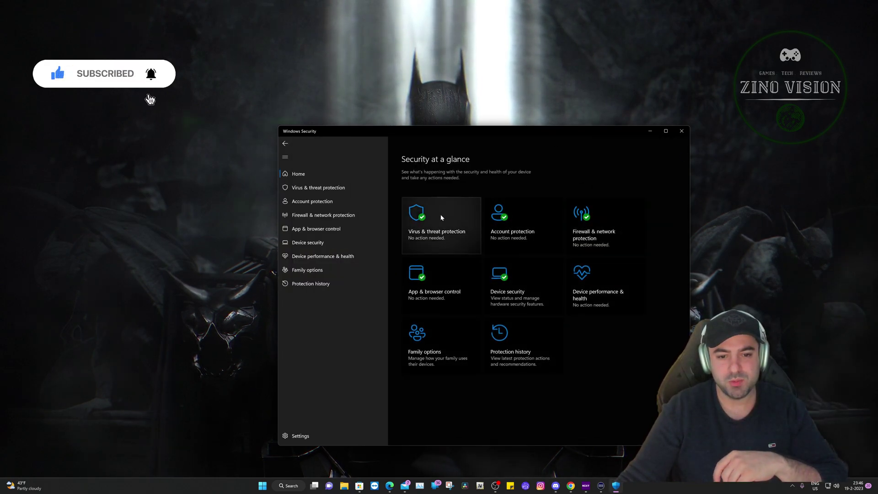
Go to Virus & threat protection settings and scroll down to the Exclusions section
click(435, 225)
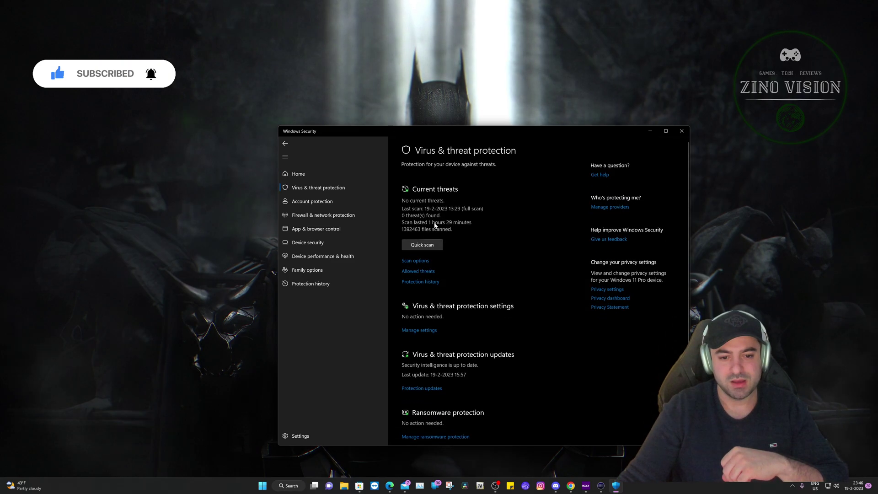
scroll(555, 256, down, 1)
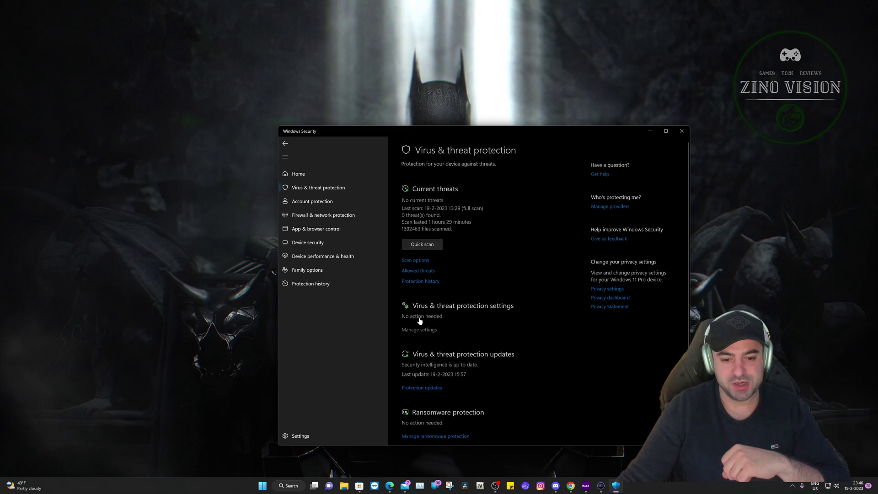
click(420, 318)
scroll(538, 320, down, 3)
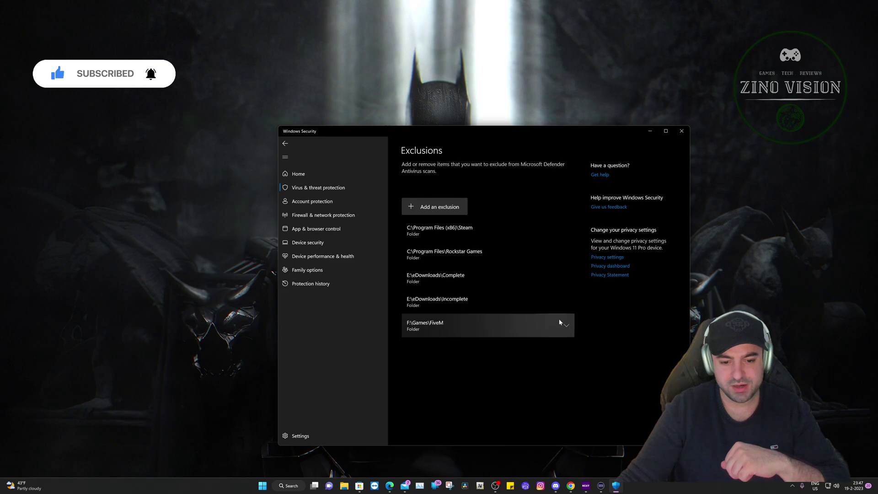
Remove the F:\Games\FiveM exclusion and start adding a new folder exclusion
click(567, 327)
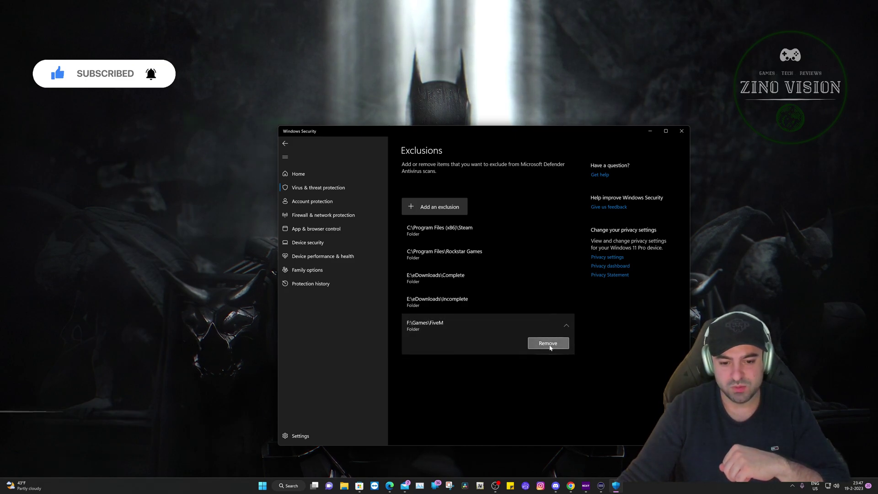
click(549, 344)
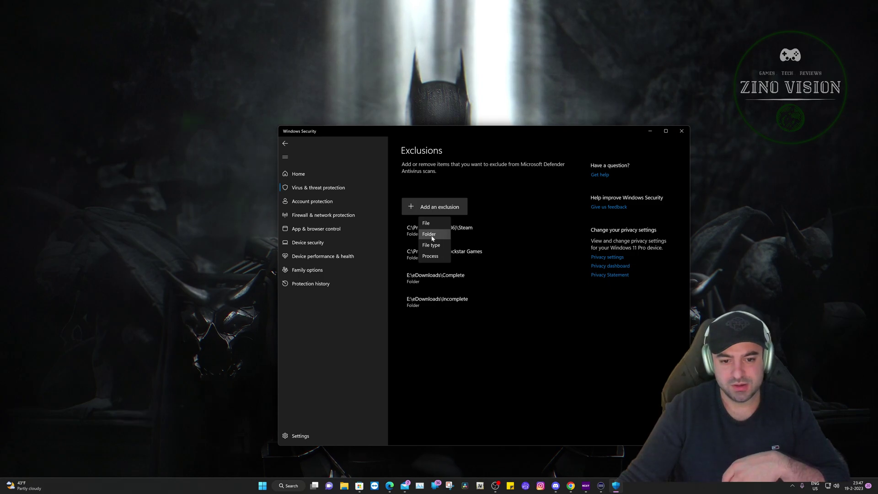
click(433, 236)
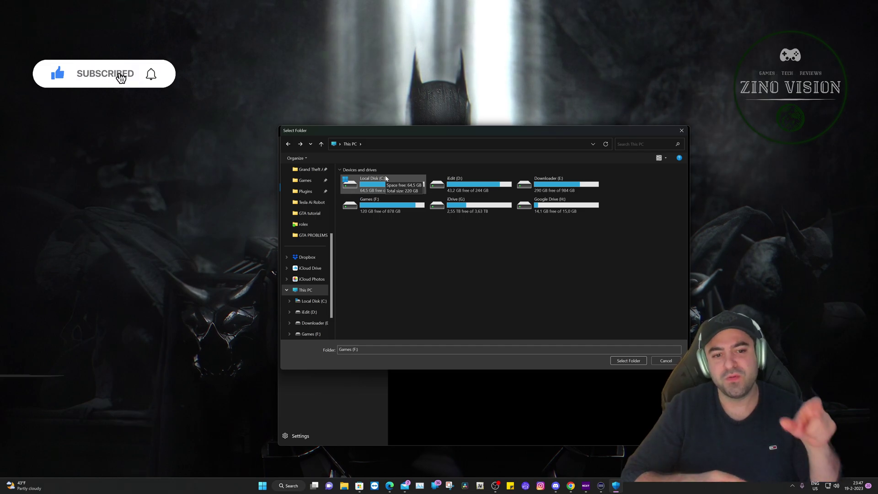
Browse into the Games (F:) drive and select the Fivem folder
double_click(368, 214)
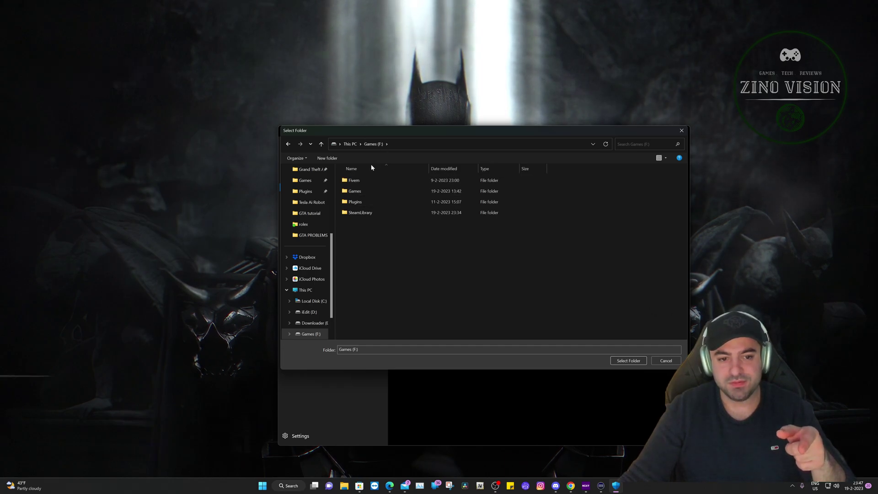
click(356, 183)
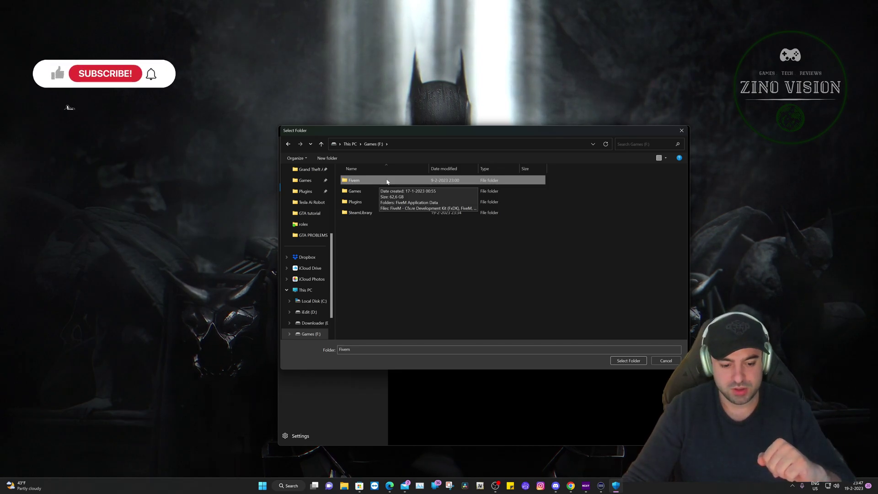
click(290, 488)
text(five)
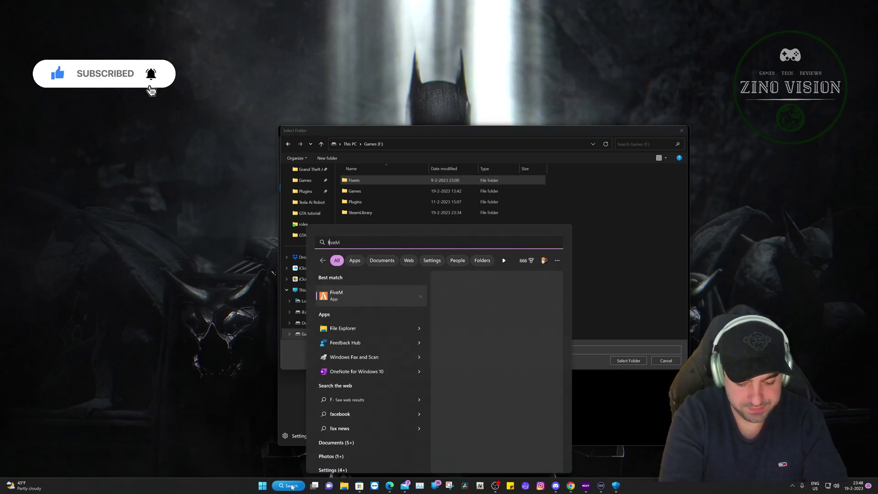
text(m)
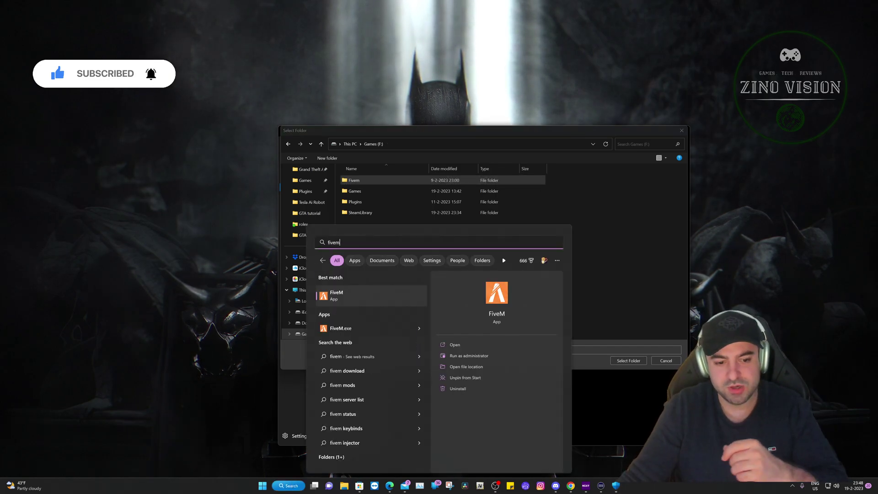
right_click(343, 297)
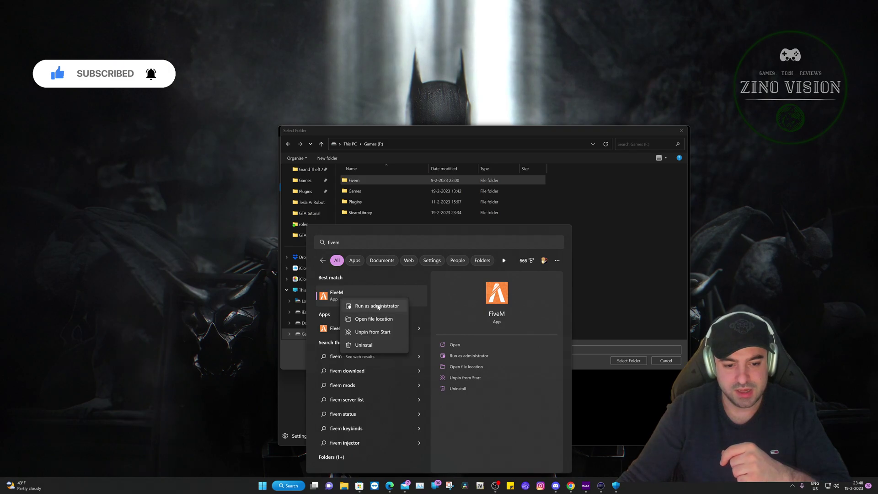
click(381, 319)
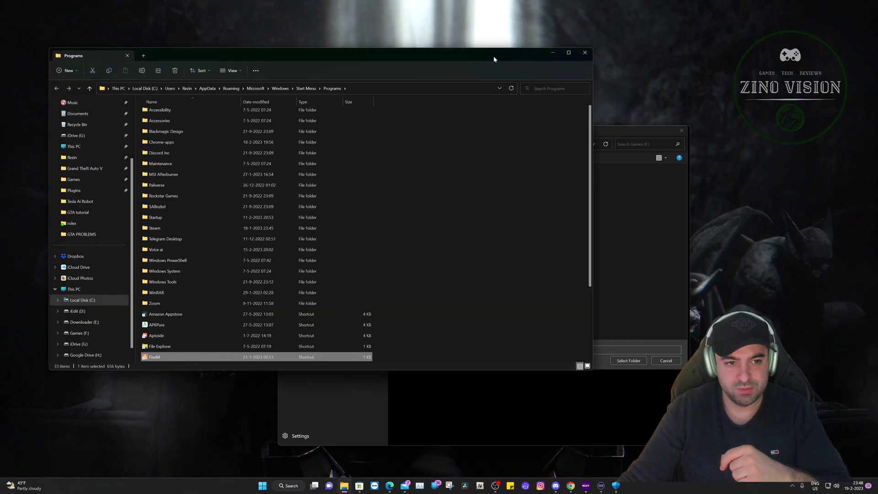
click(587, 53)
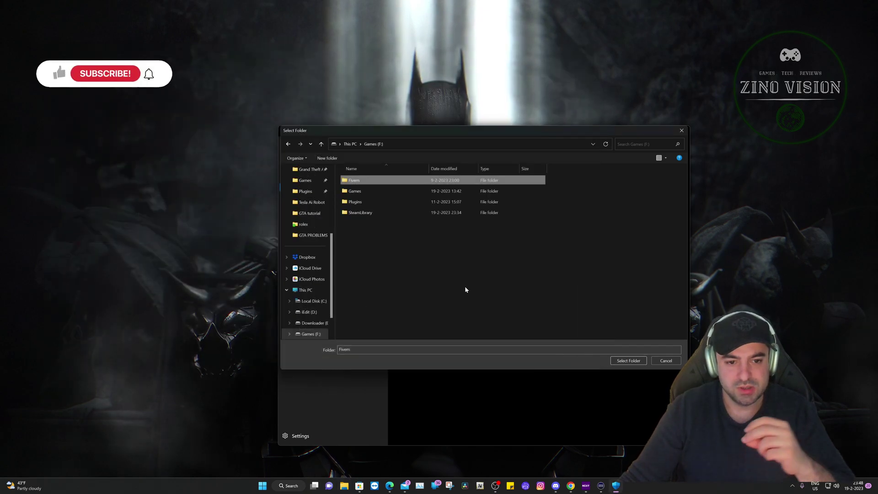
Add F:\Fivem as a Defender exclusion, then close Windows Security
double_click(365, 179)
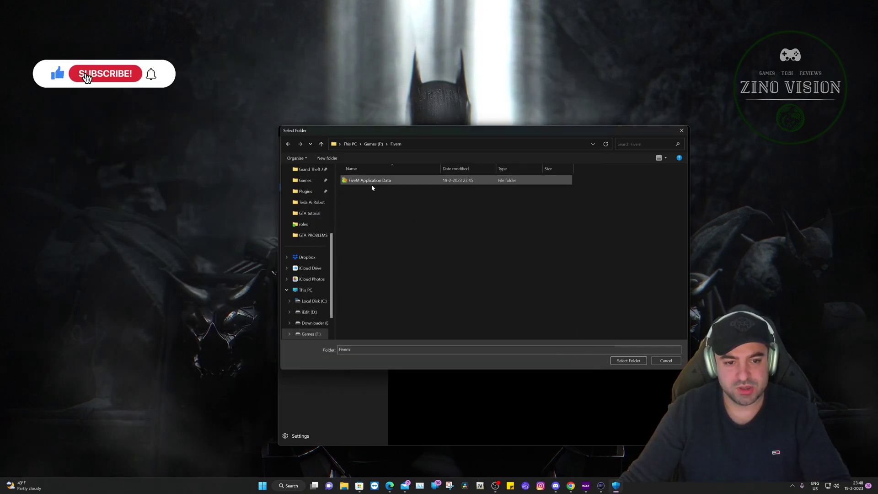
click(627, 361)
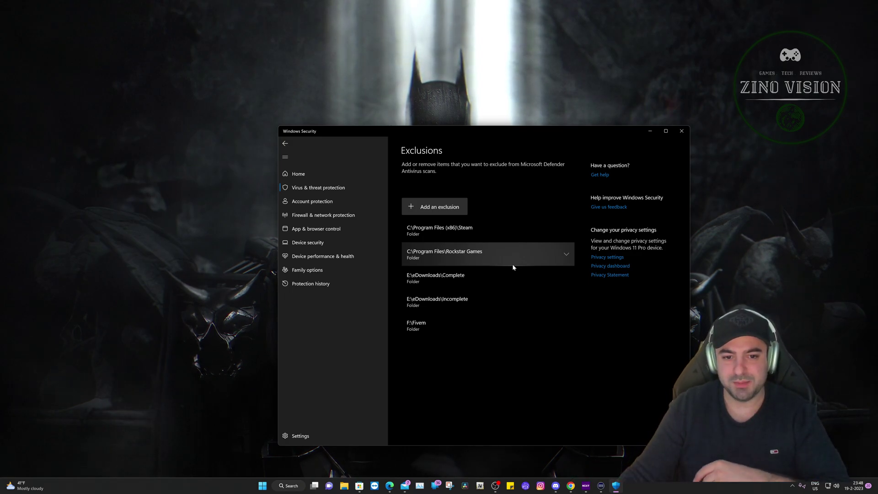
click(682, 133)
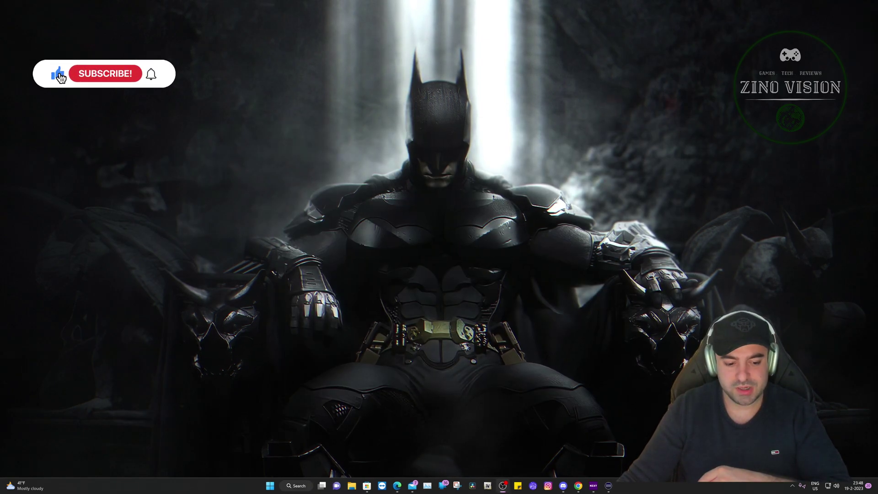
Search for 'fiveM' and bring up the FiveM result's options to reach its file location
click(304, 487)
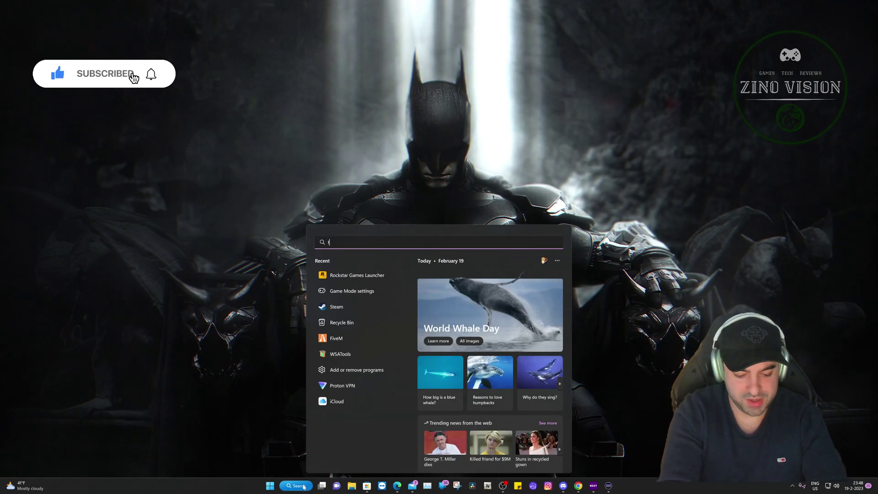
text(fiveM)
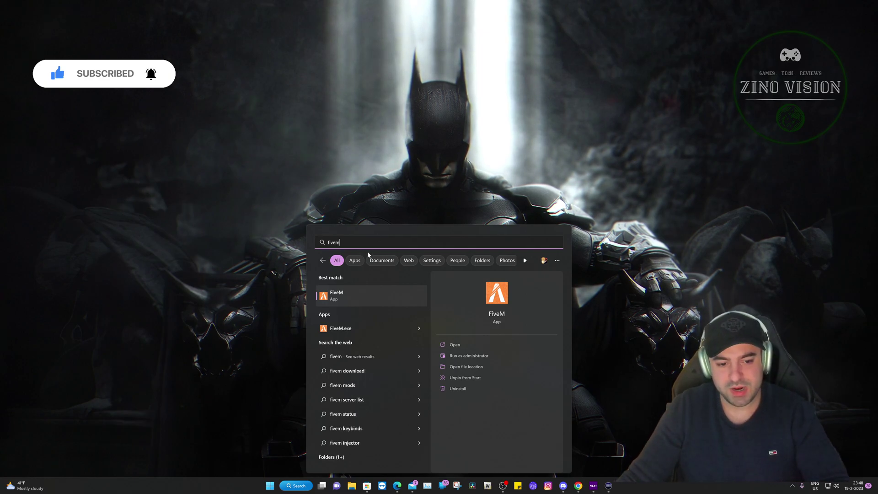
right_click(346, 298)
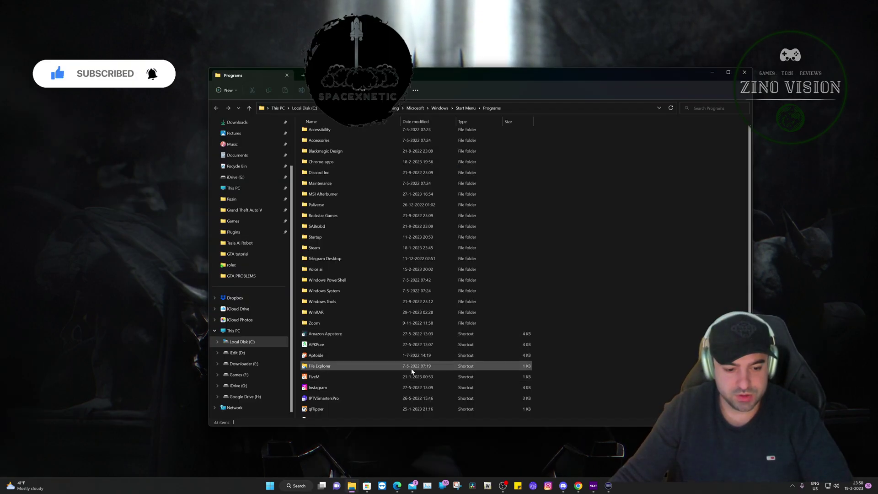
Open the FiveM shortcut's Properties on the Compatibility tab
right_click(347, 377)
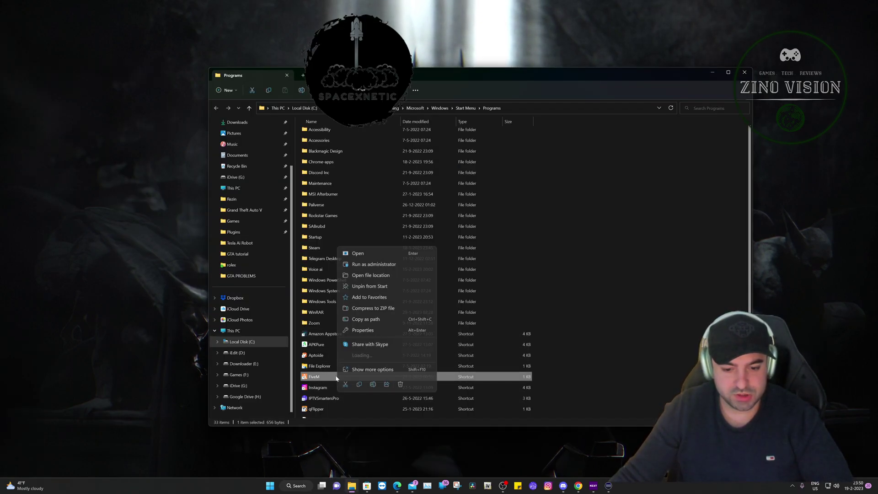
click(380, 305)
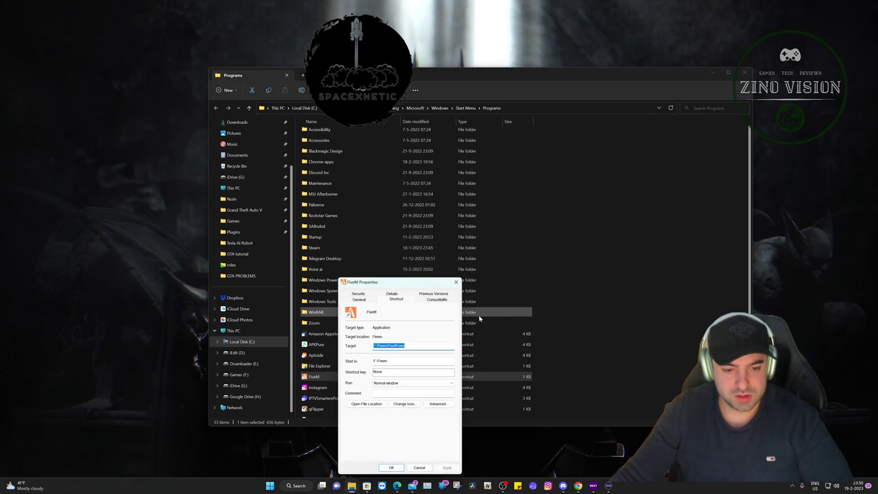
drag(434, 282, 415, 282)
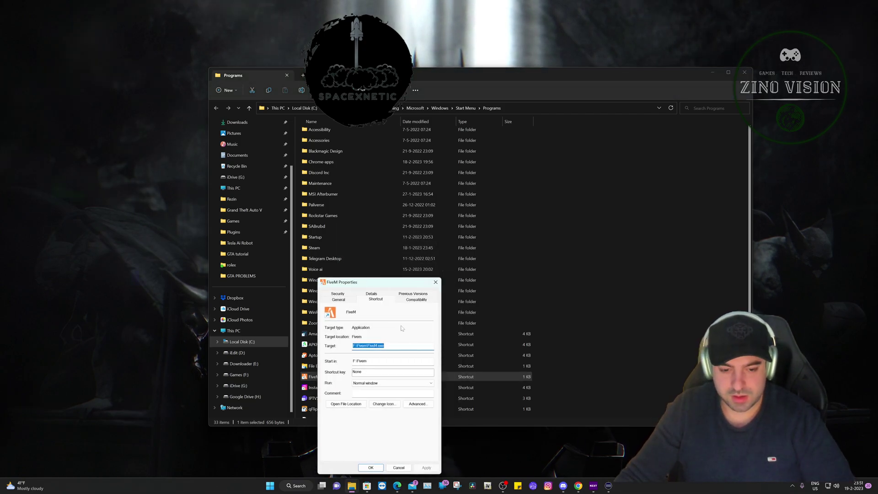
click(414, 300)
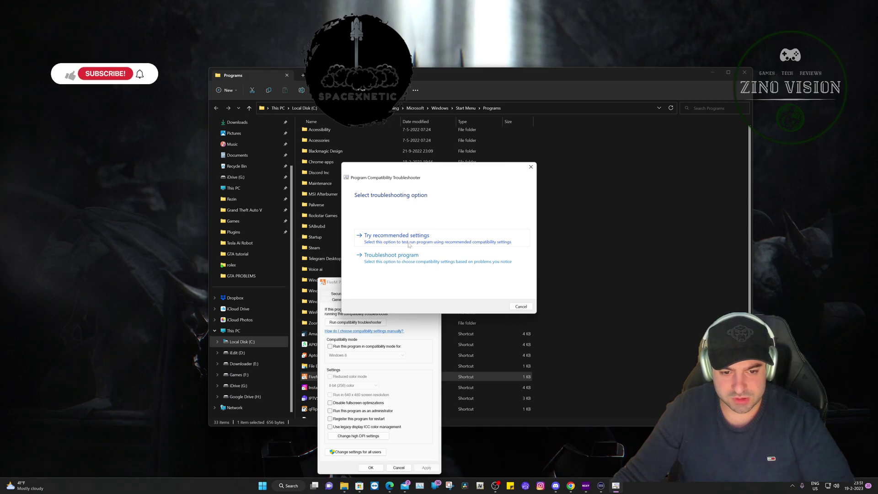
Troubleshoot FiveM, test the suggested settings, and save them as the fix
click(412, 257)
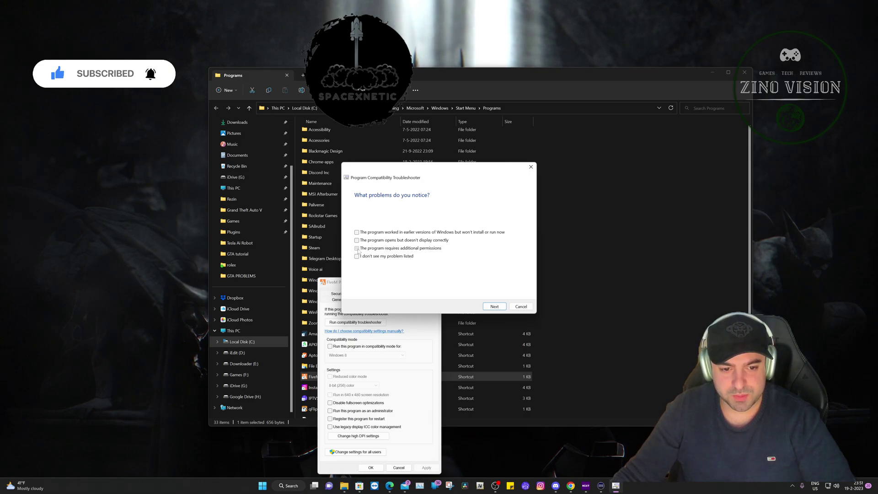
click(494, 306)
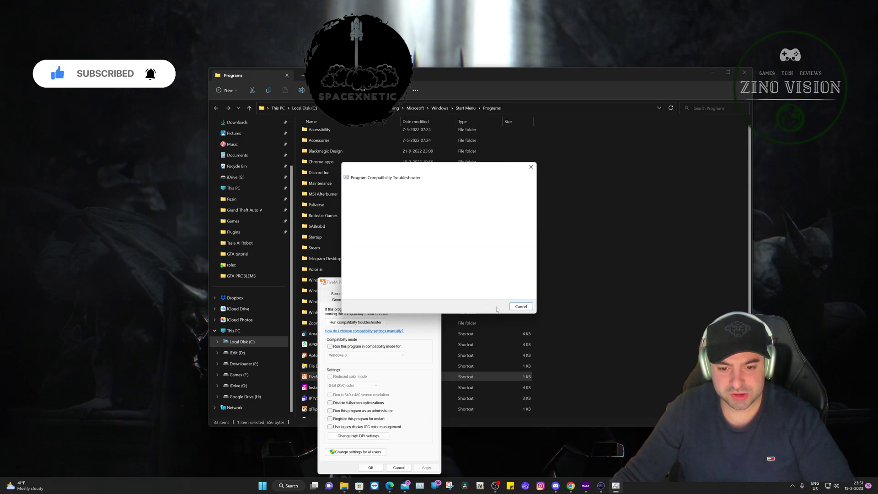
click(376, 245)
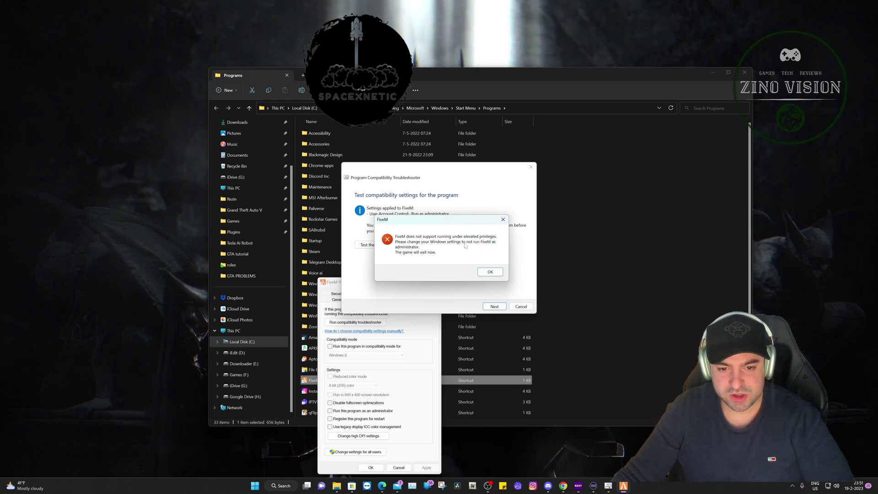
click(487, 272)
click(493, 307)
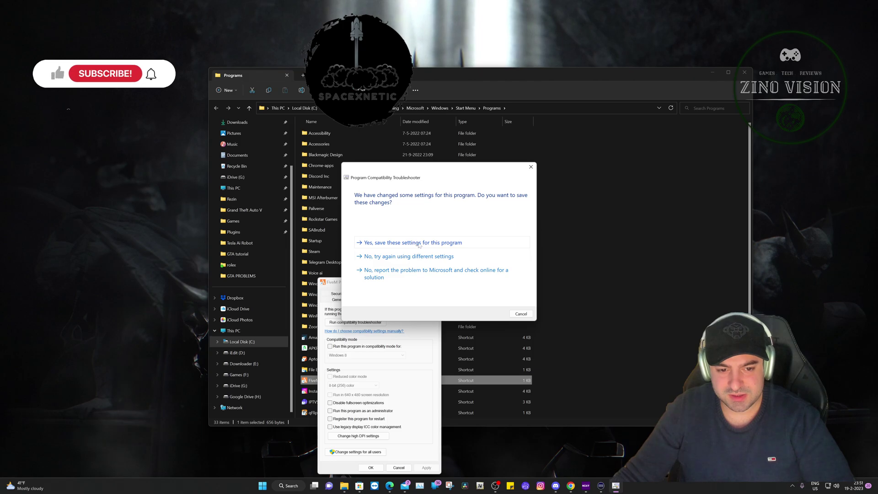
click(430, 243)
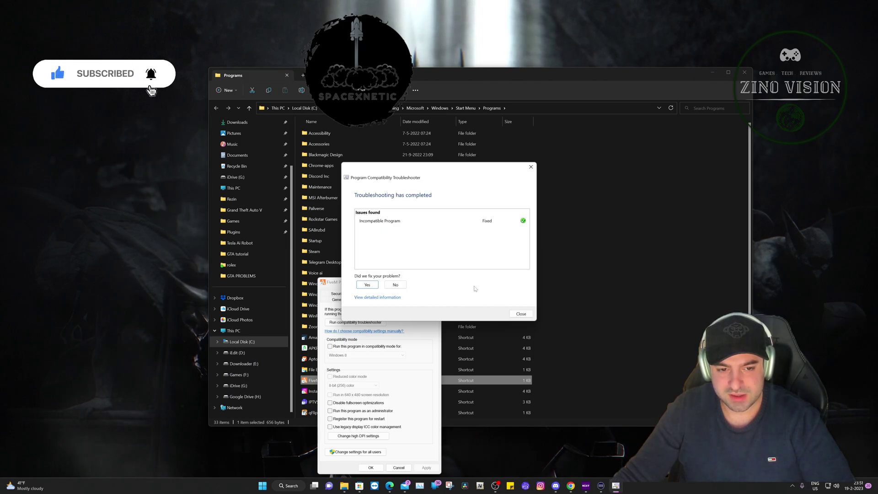
click(522, 315)
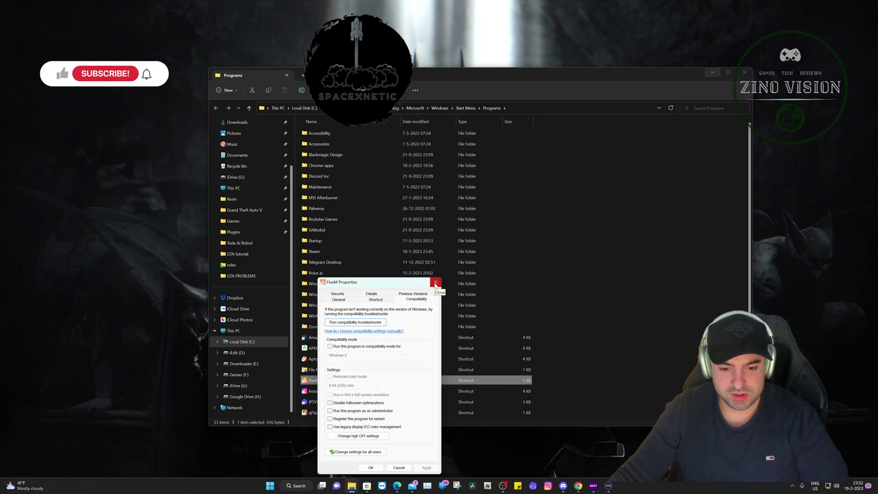
Close FiveM's properties and open Game Mode settings by searching 'game mode'
click(436, 283)
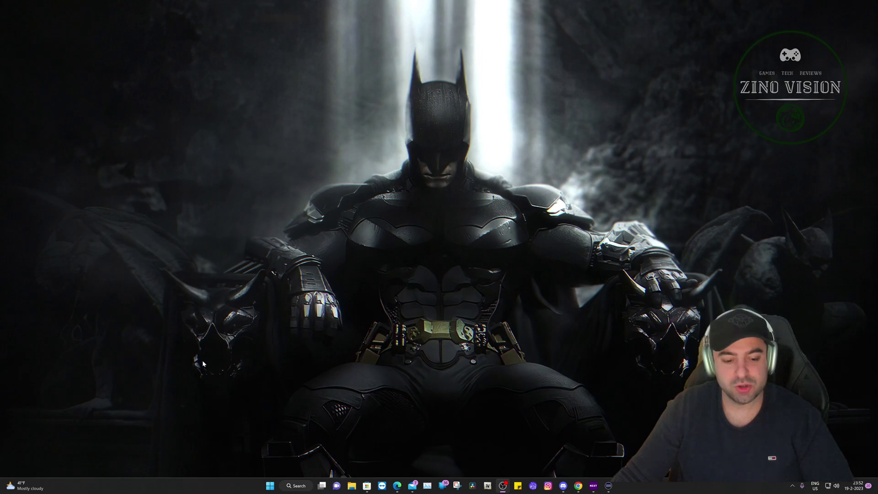
click(298, 490)
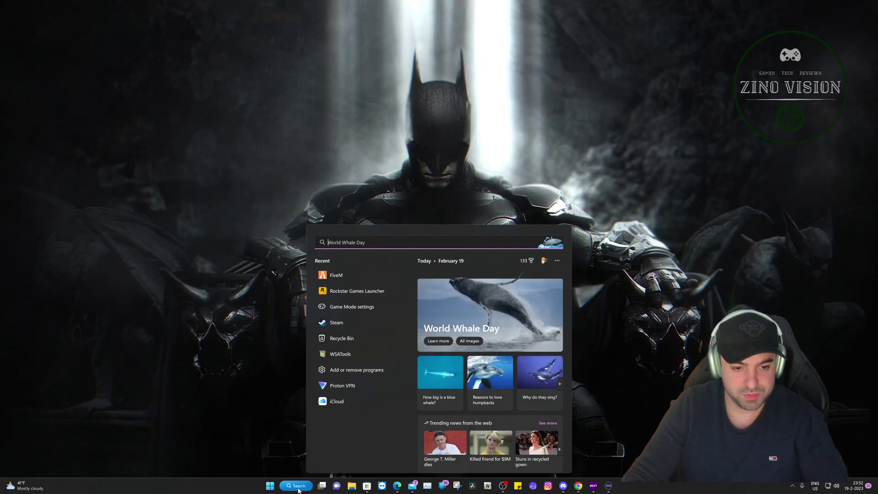
text(gamen)
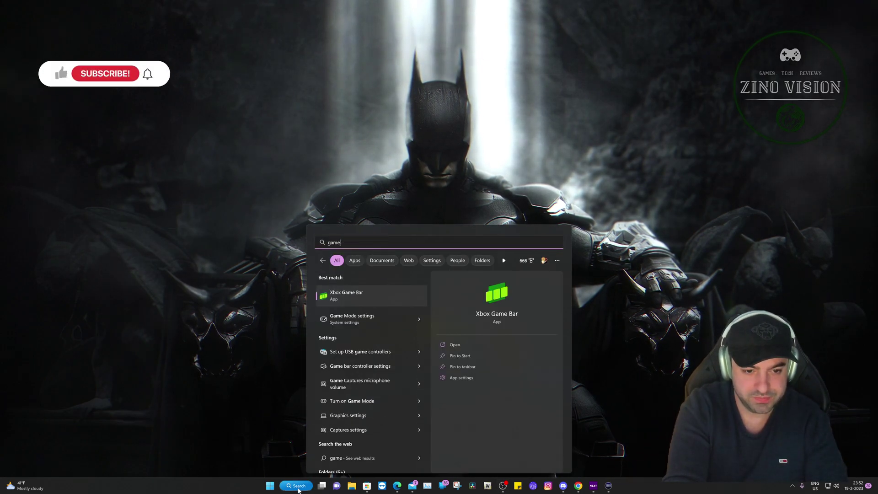
text(m)
key(BackSpace)
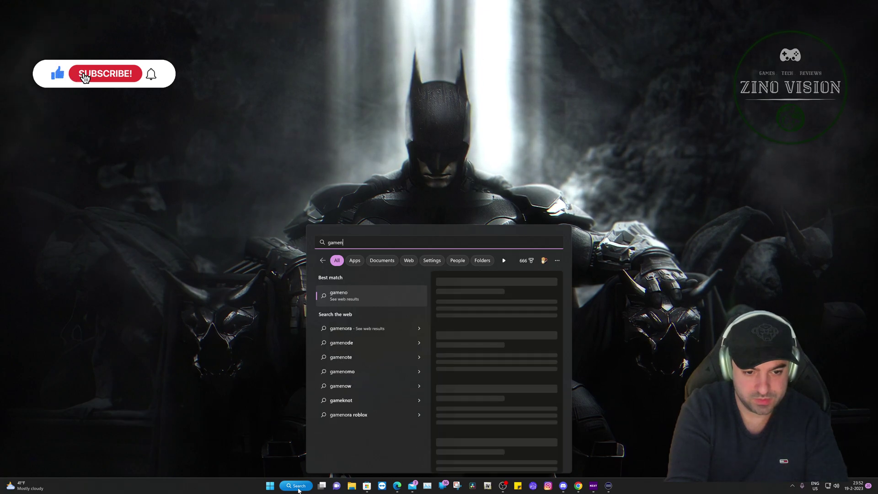
text(mo)
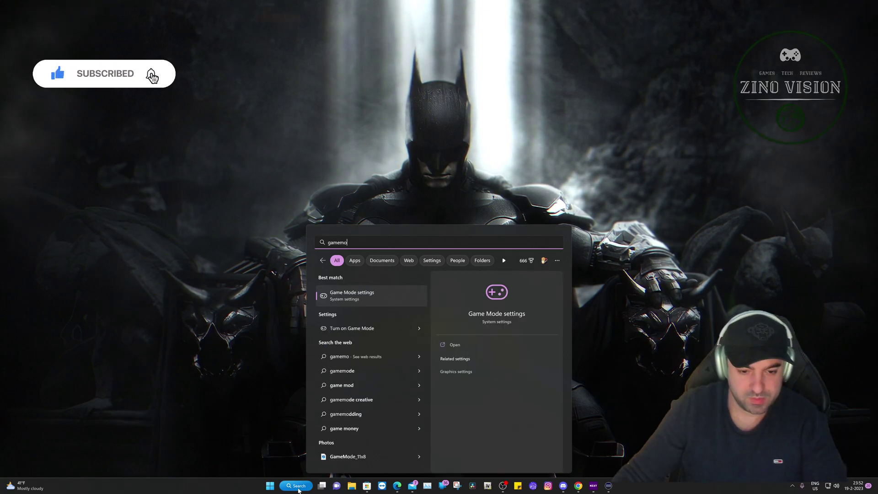
click(353, 296)
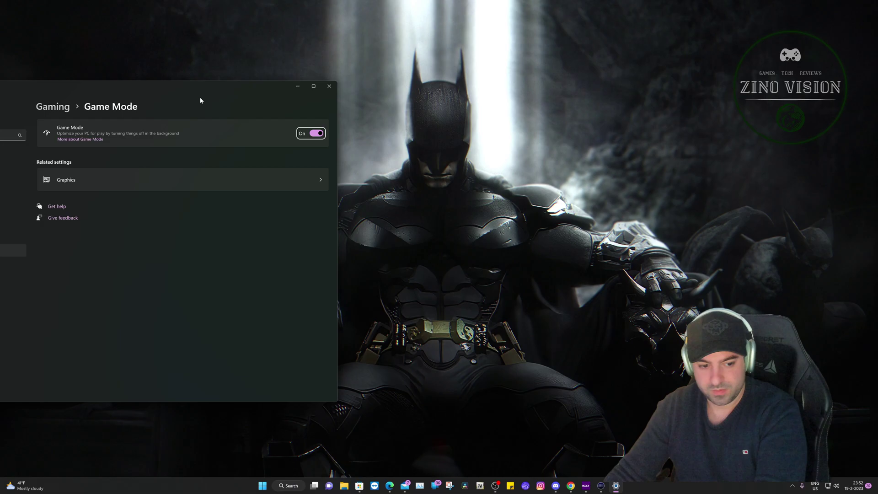
On the Graphics page, check FiveM's graphics preference is High performance
click(119, 183)
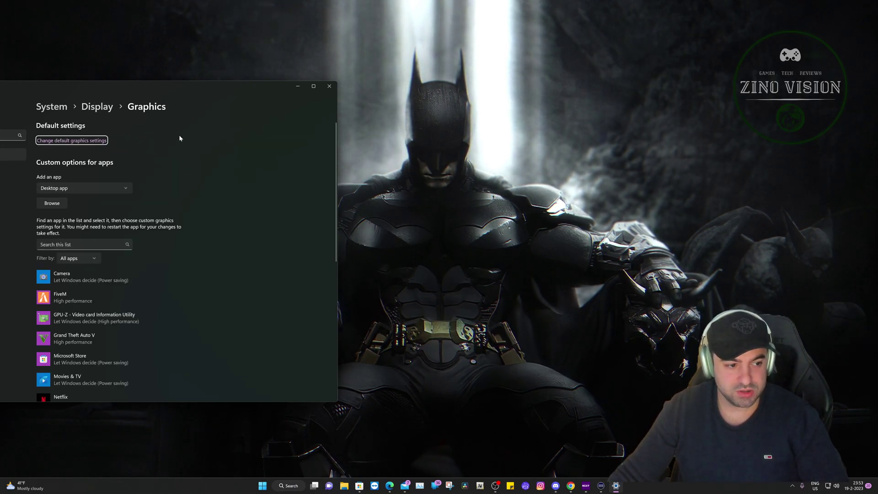
scroll(220, 244, down, 3)
scroll(248, 283, down, 2)
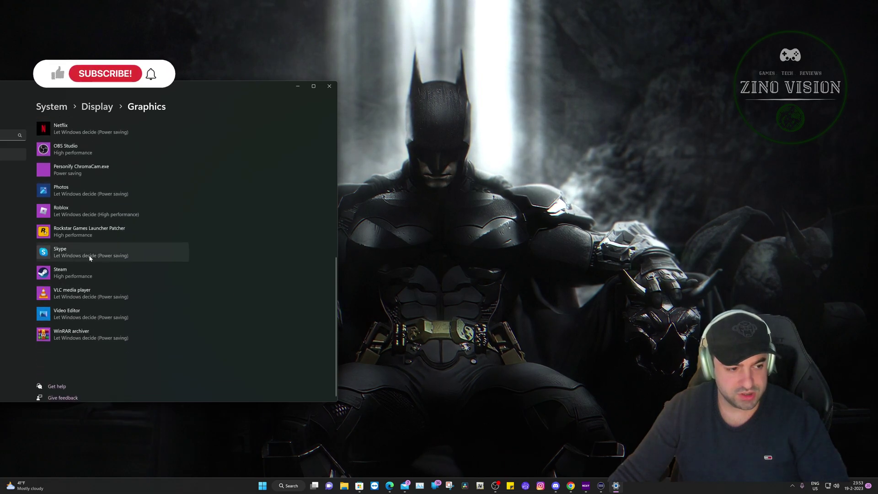
scroll(102, 247, up, 2)
scroll(103, 247, up, 3)
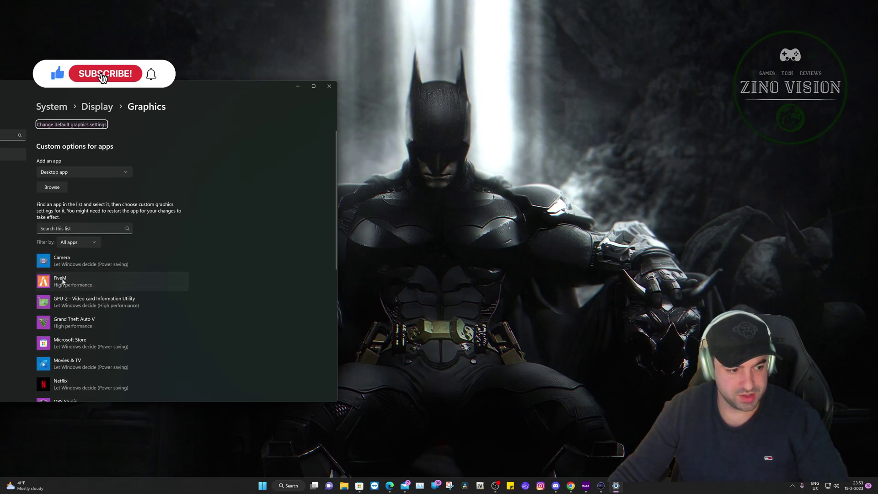
click(145, 288)
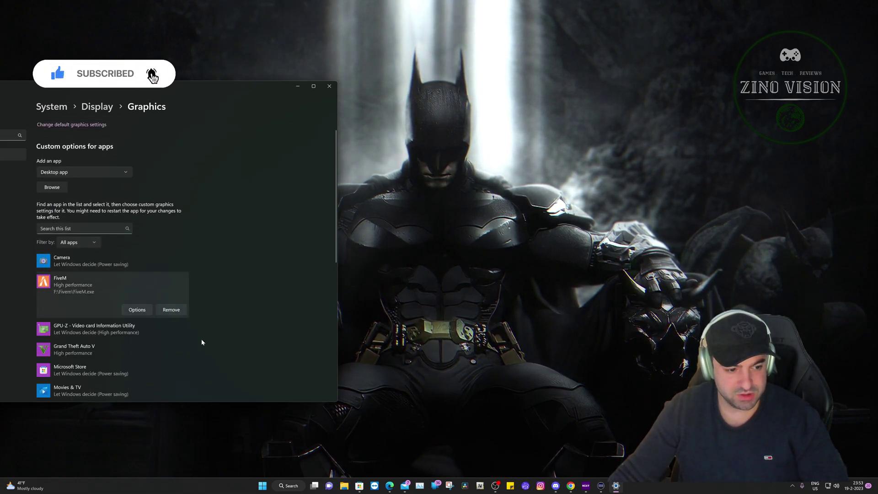
click(134, 311)
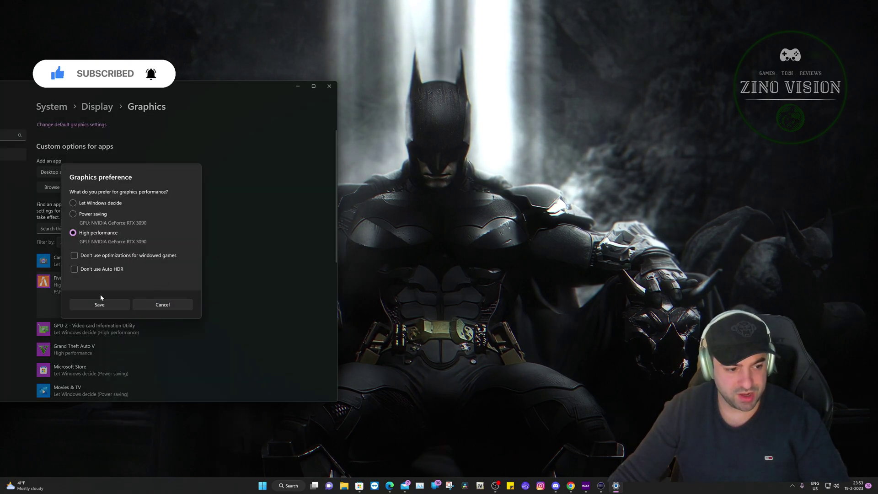
click(174, 305)
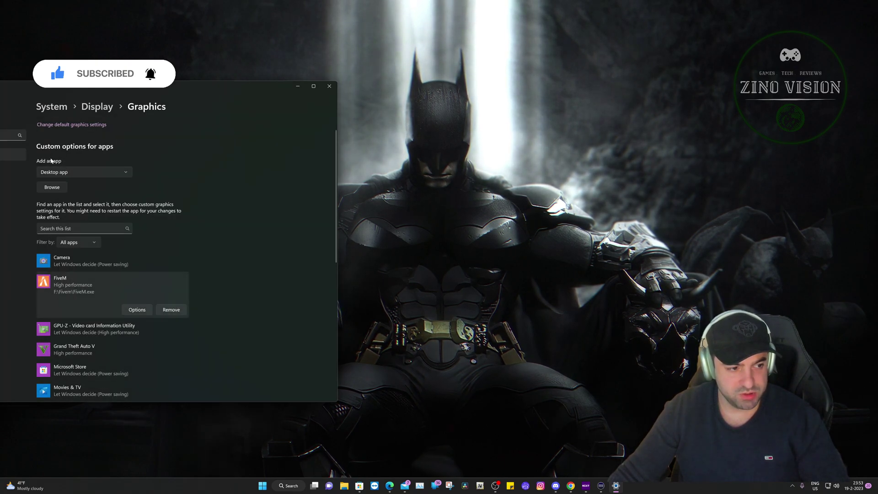
Add F:\Fivem\FiveM.exe to the graphics list and save it as High performance
click(54, 188)
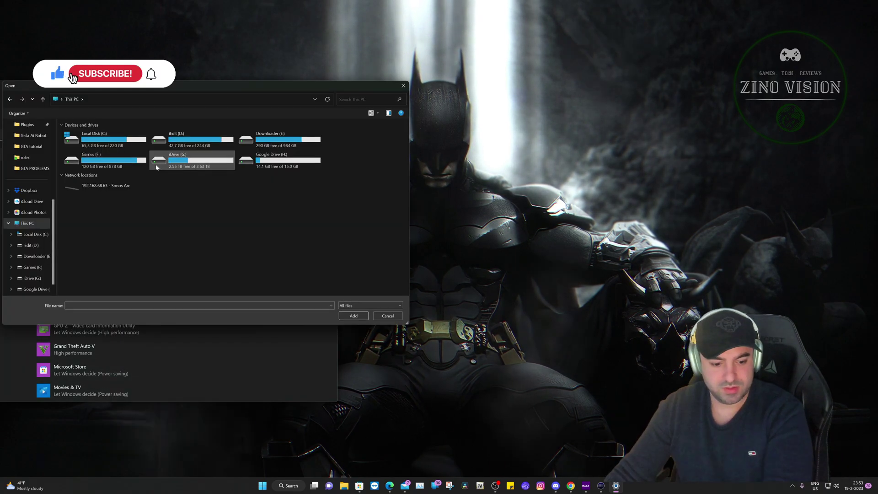
click(93, 157)
double_click(92, 159)
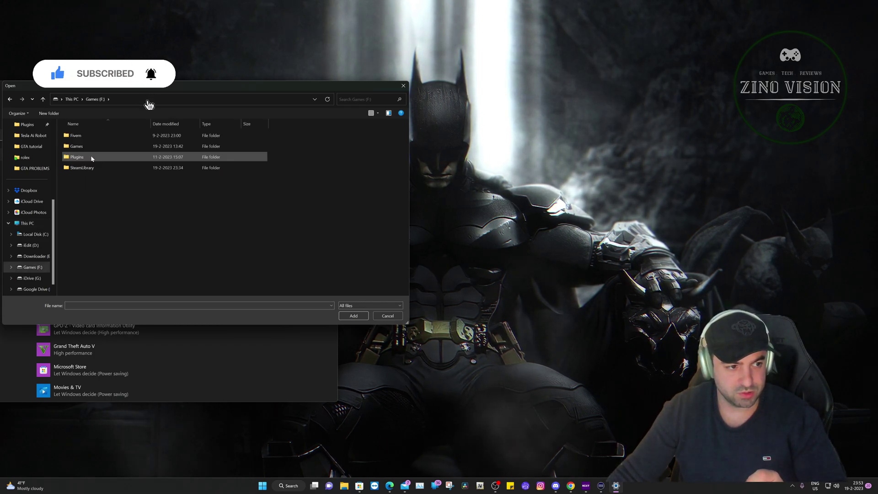
double_click(108, 136)
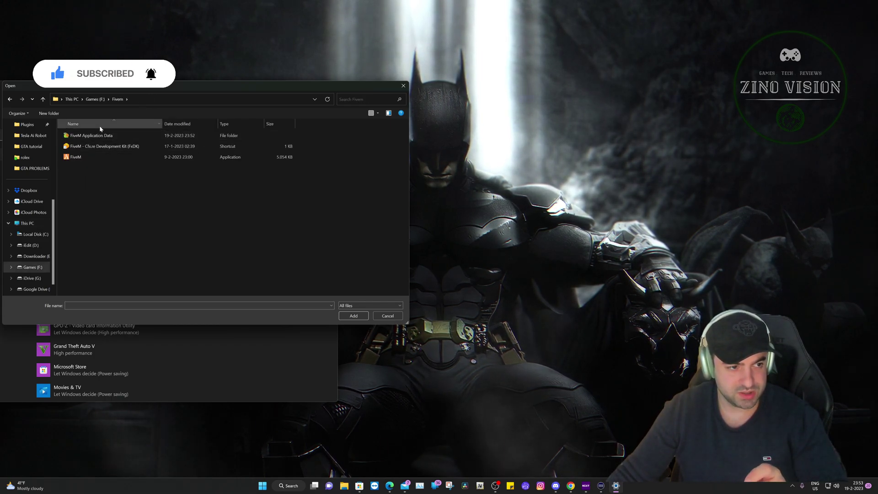
click(106, 157)
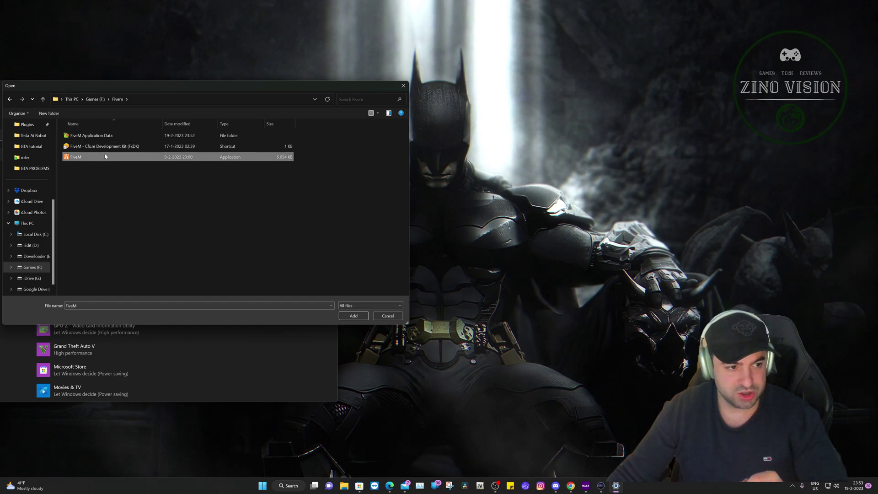
click(353, 316)
click(137, 304)
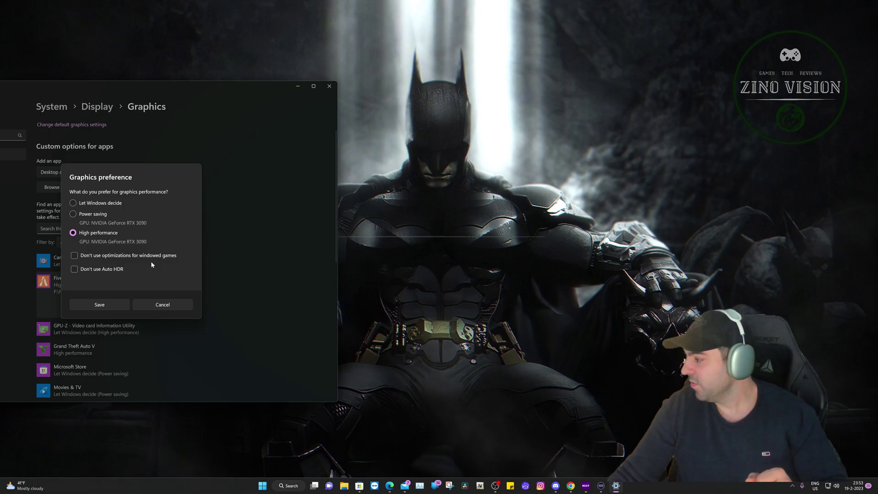
click(177, 309)
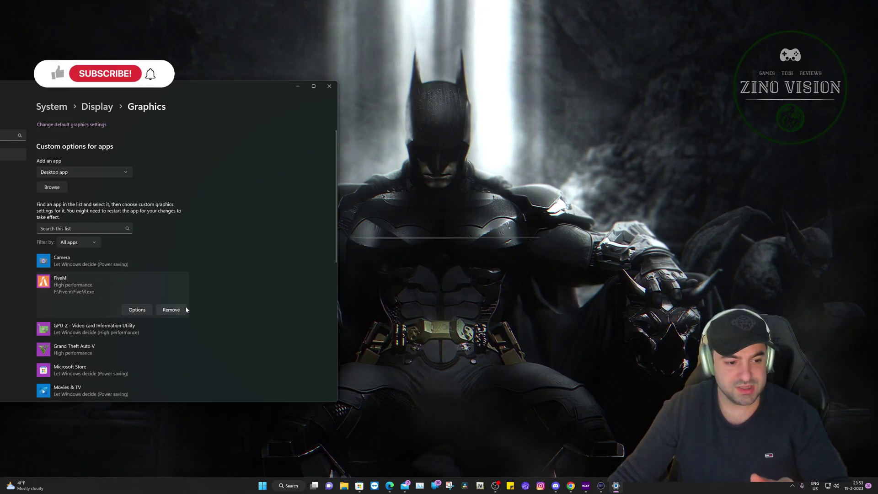
Close the Settings window to return to the desktop
click(328, 86)
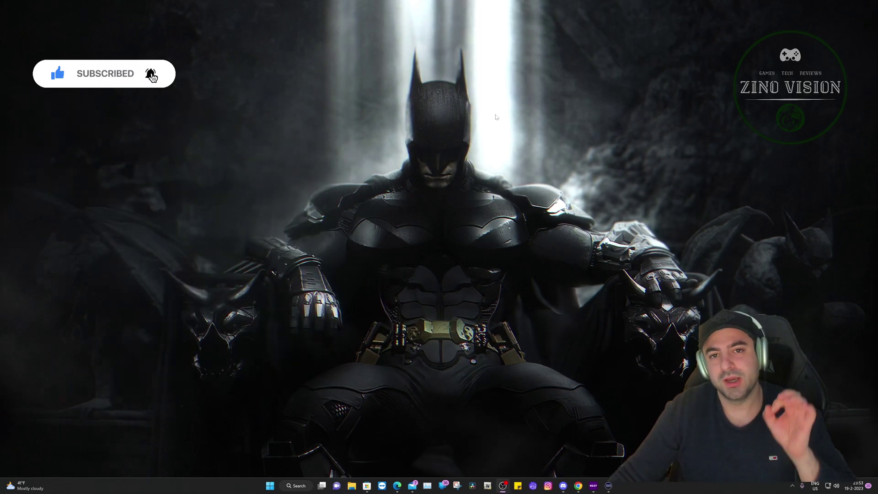